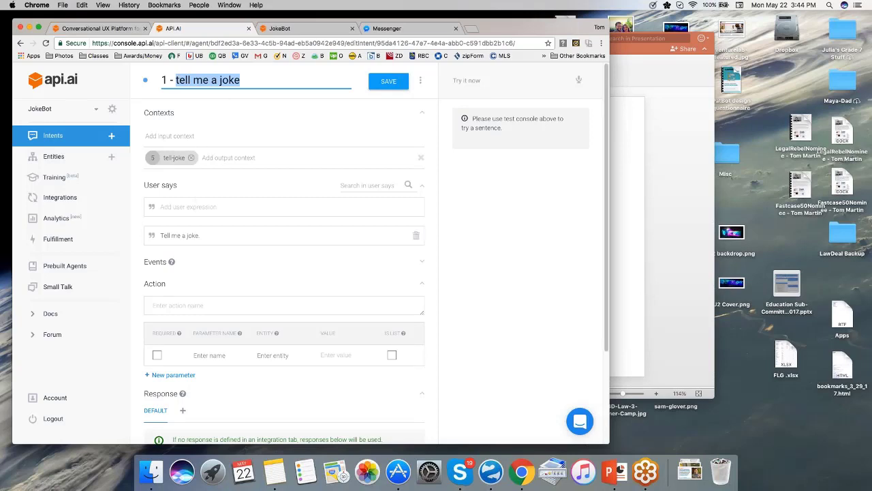
Step: Add the user expression "Make me laugh" to the "1 - tell me a joke" intent
{"action": "left_click", "coordinate": [203, 239]}
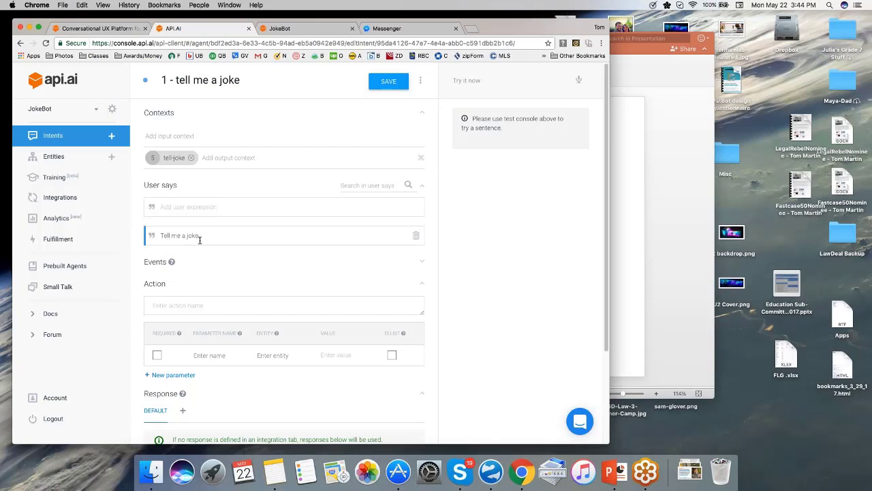
{"action": "left_click", "coordinate": [196, 207]}
{"action": "type", "text": "Make me laugh"}
{"action": "key", "text": "Return"}
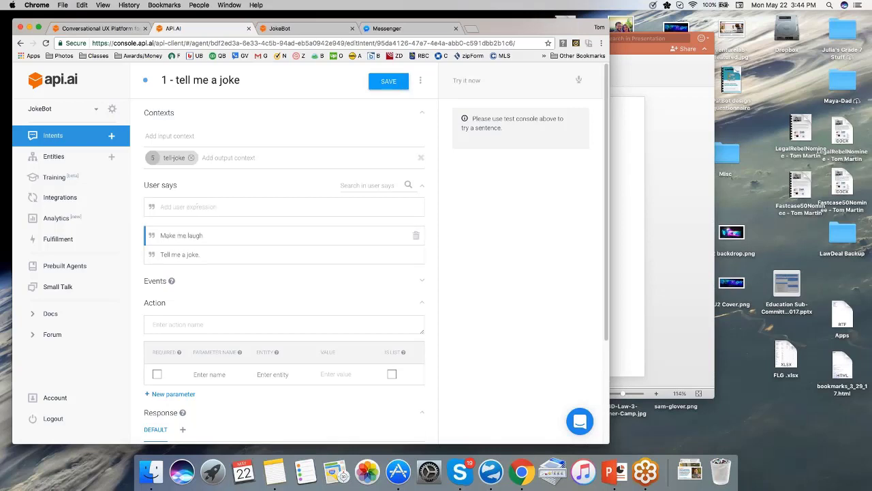
Step: Review the intent's text response, action and contexts, and save the "1 - tell me a joke" intent
{"action": "scroll", "coordinate": [209, 244], "scroll_direction": "down", "scroll_amount": 1}
{"action": "scroll", "coordinate": [210, 237], "scroll_direction": "down", "scroll_amount": 2}
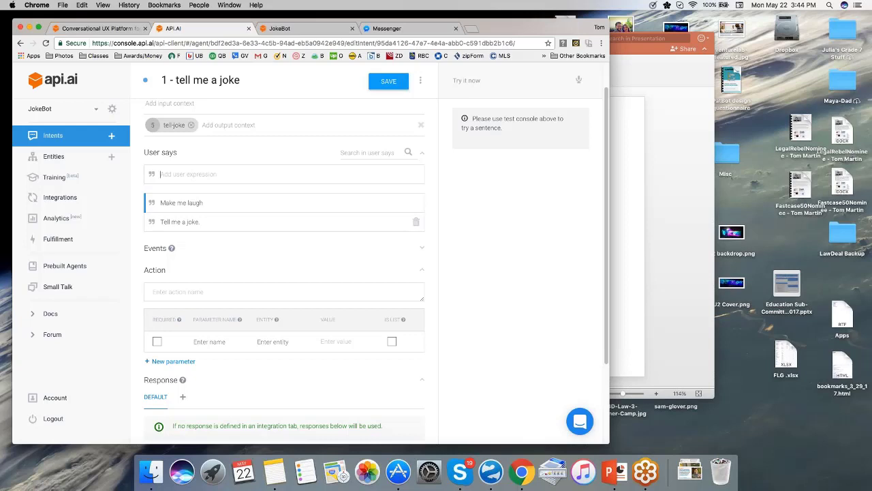
{"action": "scroll", "coordinate": [209, 221], "scroll_direction": "down", "scroll_amount": 1}
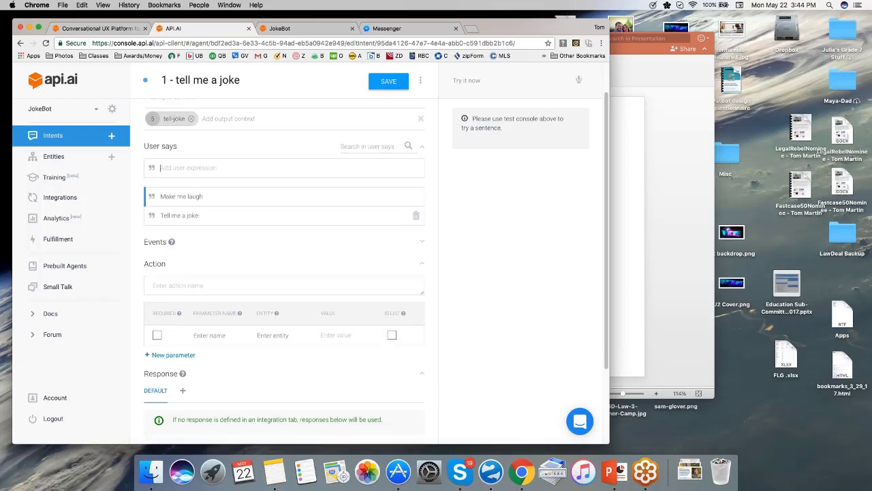
{"action": "scroll", "coordinate": [209, 218], "scroll_direction": "down", "scroll_amount": 5}
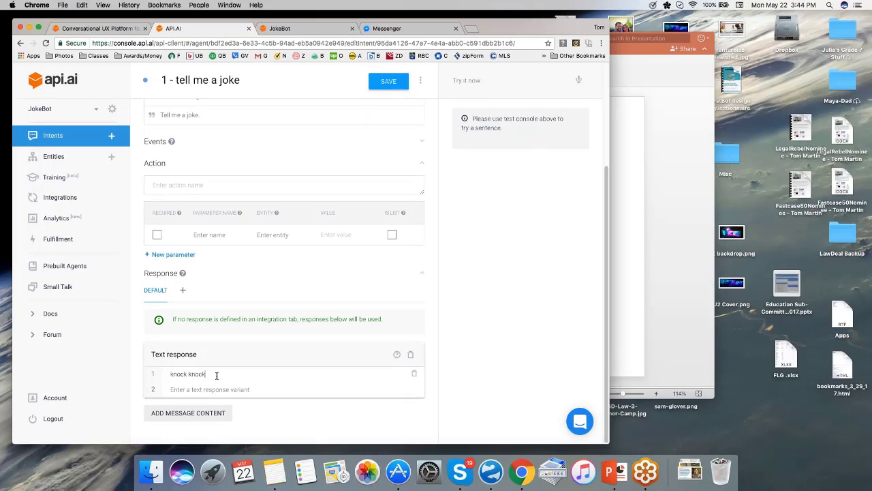
{"action": "scroll", "coordinate": [215, 375], "scroll_direction": "up", "scroll_amount": 7}
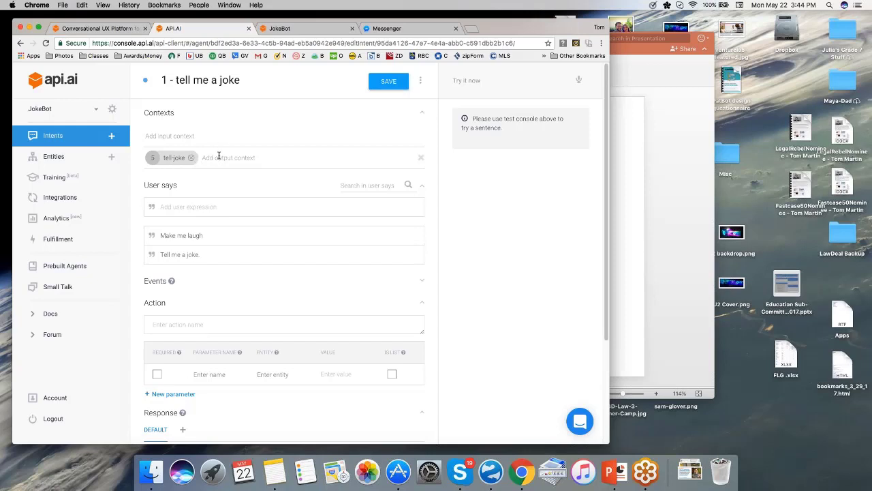
{"action": "scroll", "coordinate": [222, 157], "scroll_direction": "down", "scroll_amount": 1}
{"action": "scroll", "coordinate": [222, 157], "scroll_direction": "down", "scroll_amount": 5}
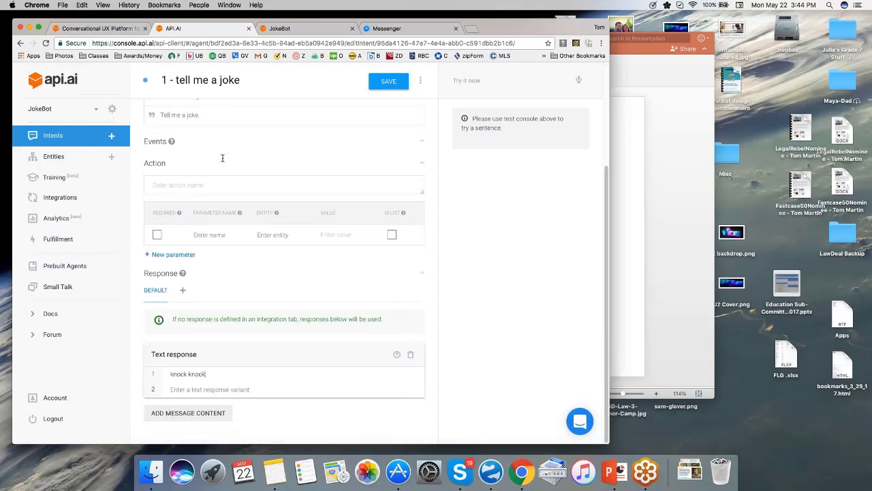
{"action": "scroll", "coordinate": [222, 157], "scroll_direction": "up", "scroll_amount": 2}
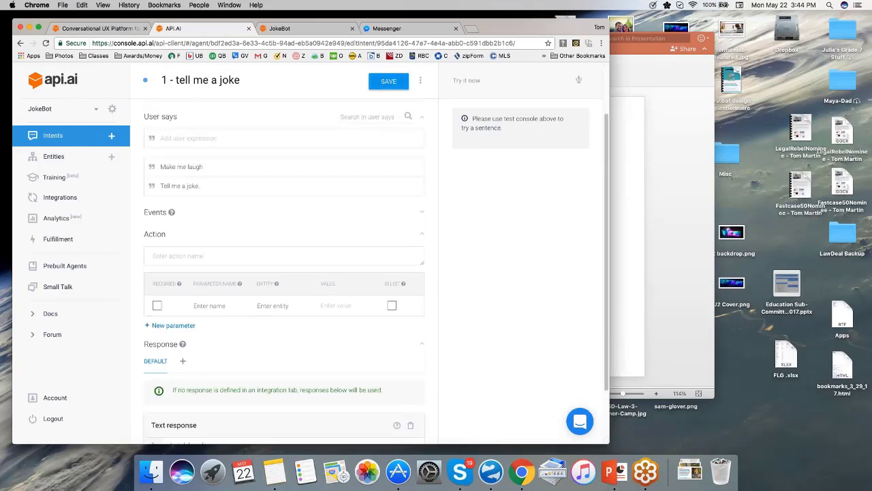
{"action": "left_click", "coordinate": [379, 81]}
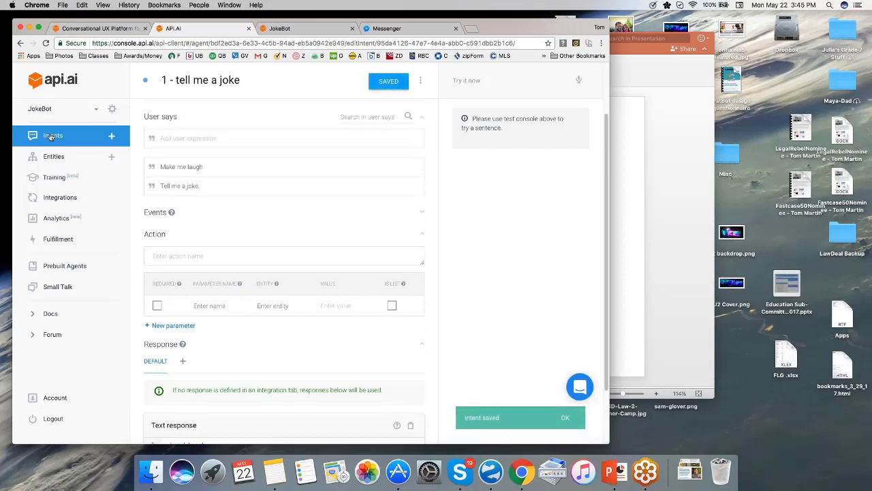
Step: Open the "2 - who's there" intent, examine its contexts, user expressions and text response, and return to the intents list
{"action": "left_click", "coordinate": [52, 137]}
{"action": "left_click", "coordinate": [182, 165]}
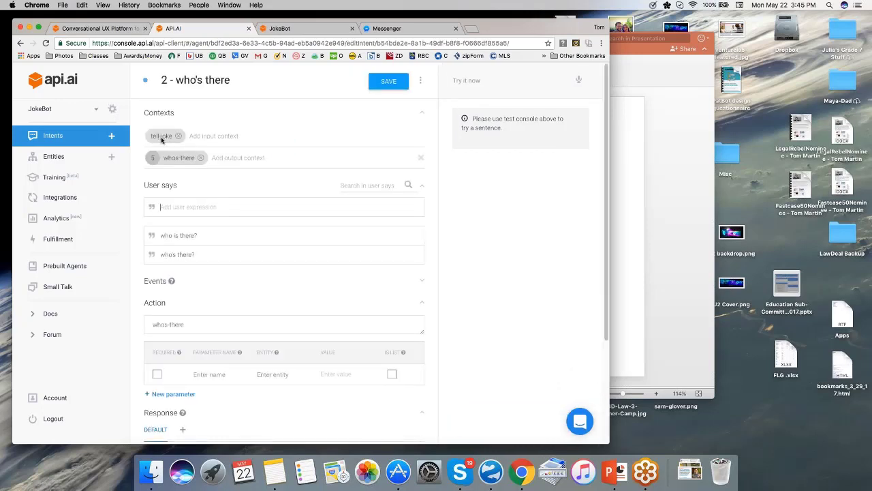
{"action": "left_click", "coordinate": [203, 135]}
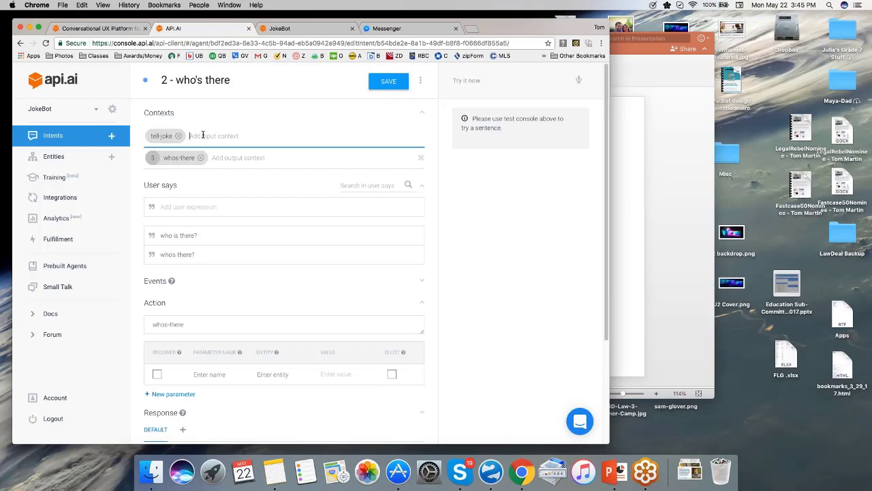
{"action": "scroll", "coordinate": [199, 135], "scroll_direction": "down", "scroll_amount": 1}
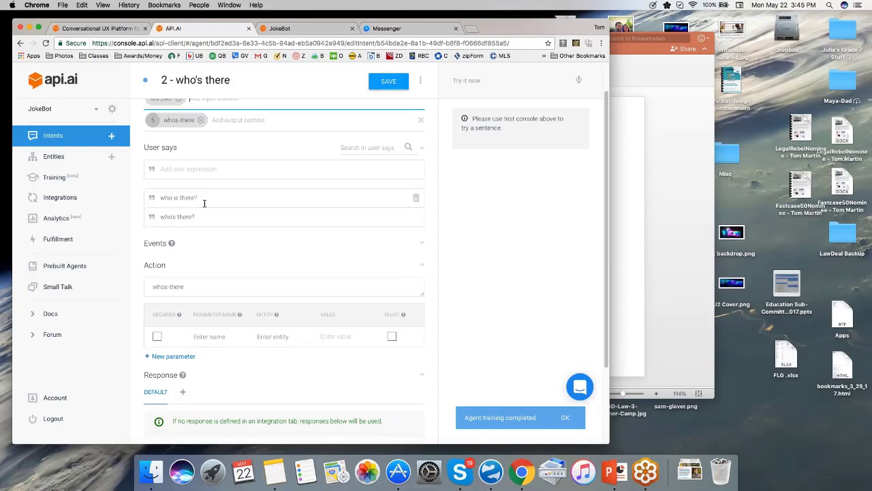
{"action": "scroll", "coordinate": [204, 203], "scroll_direction": "down", "scroll_amount": 3}
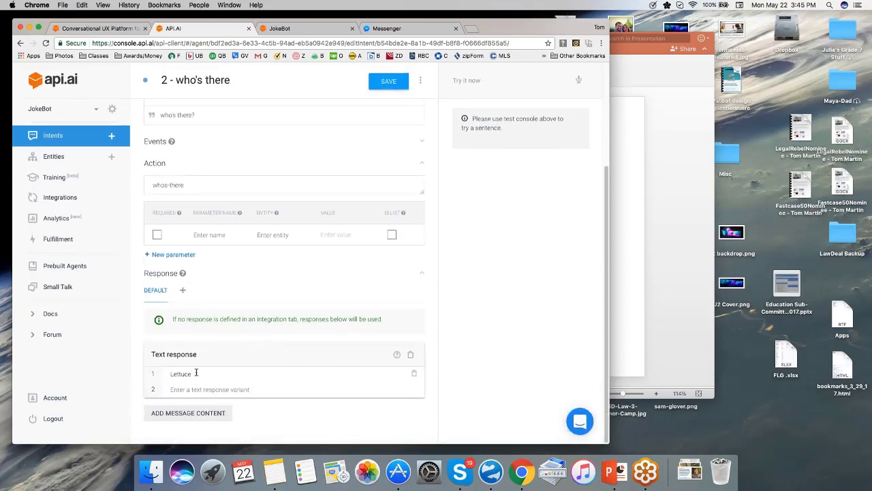
{"action": "left_click", "coordinate": [62, 138]}
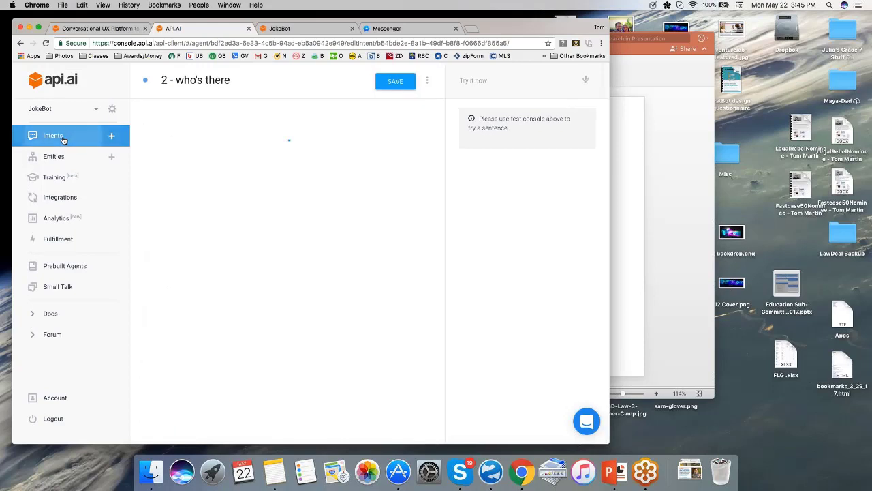
Step: Reload the JokeBot web demo page and send the bot the message "make me laugh"
{"action": "left_click", "coordinate": [292, 29]}
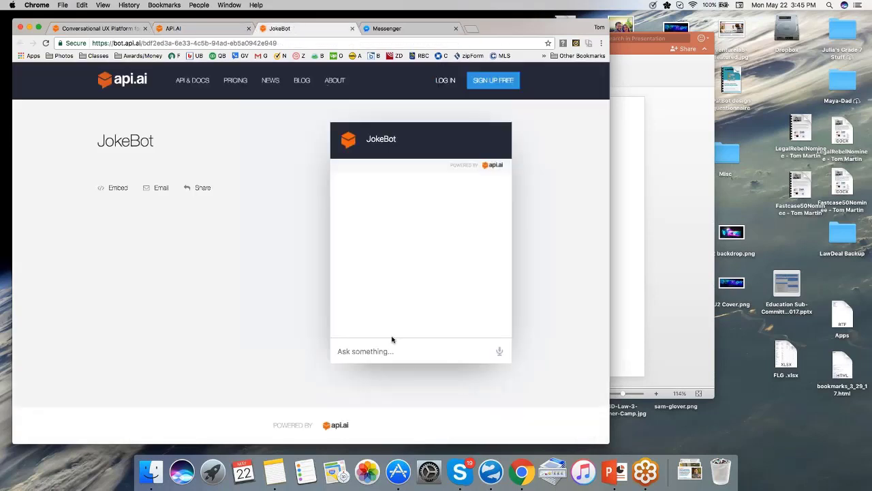
{"action": "left_click", "coordinate": [45, 44]}
{"action": "left_click", "coordinate": [367, 351]}
{"action": "type", "text": "make me laugh"}
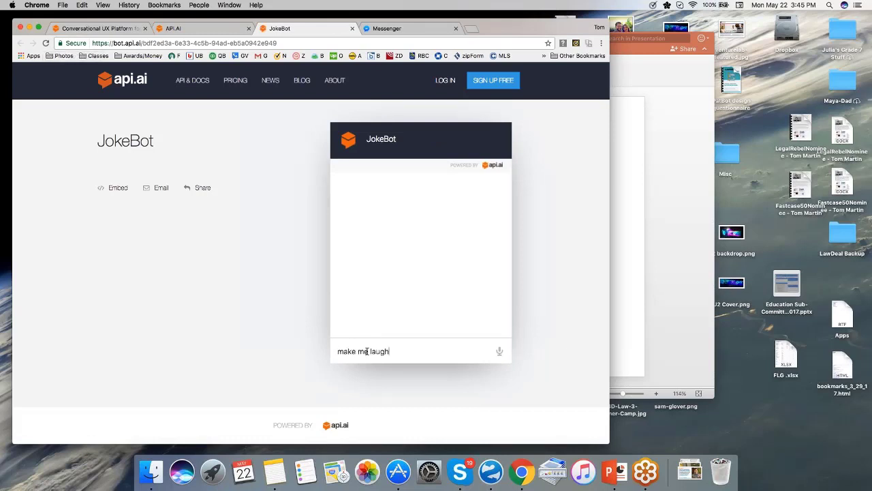
{"action": "key", "text": "Return"}
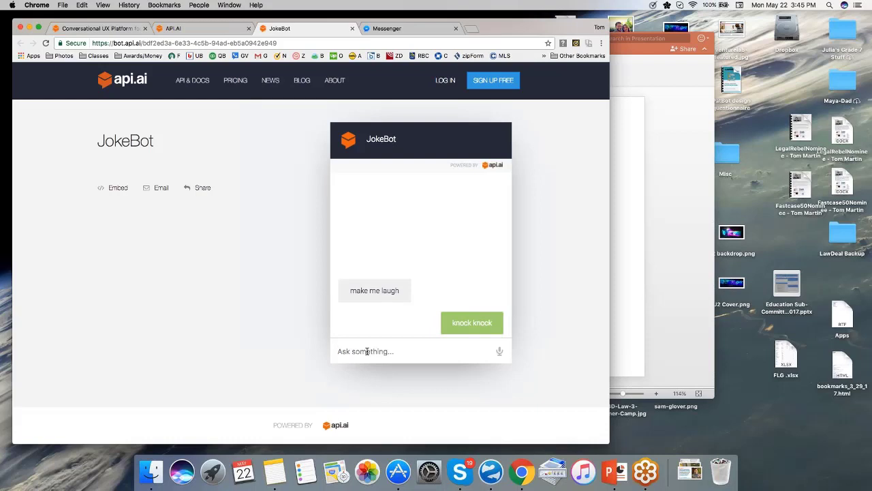
Step: Continue the knock-knock joke with JokeBot by replying "who's there?" and "Lettuce who?"
{"action": "type", "text": "who's there?"}
{"action": "key", "text": "Return"}
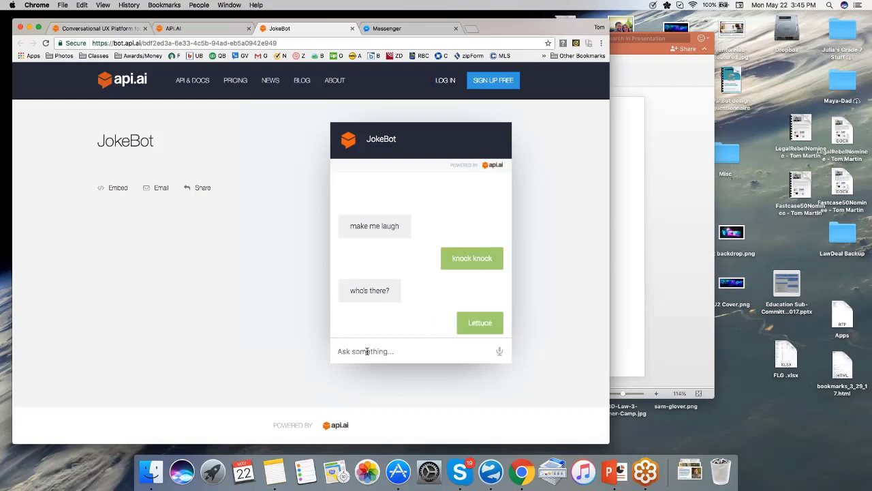
{"action": "type", "text": "Lettuce who?"}
{"action": "key", "text": "Return"}
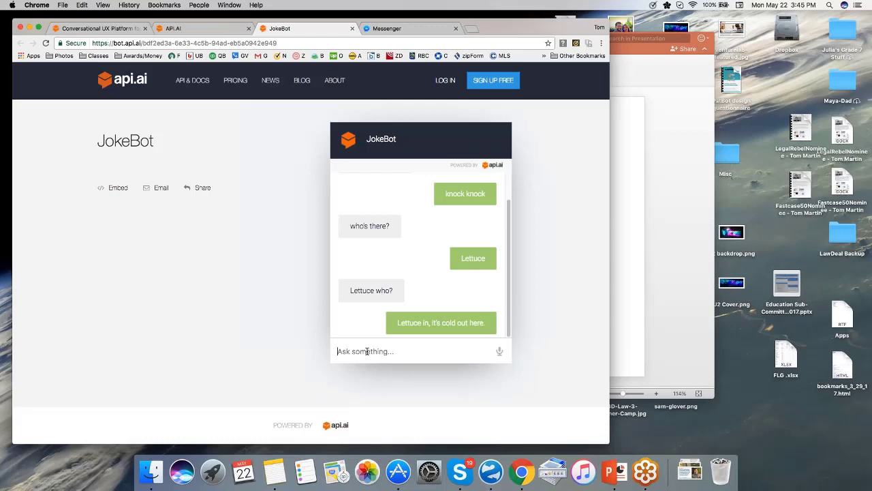
Step: Back in the API.AI console, open the "3 - punchline" intent and examine its contexts, user expression and text response
{"action": "left_click", "coordinate": [207, 27]}
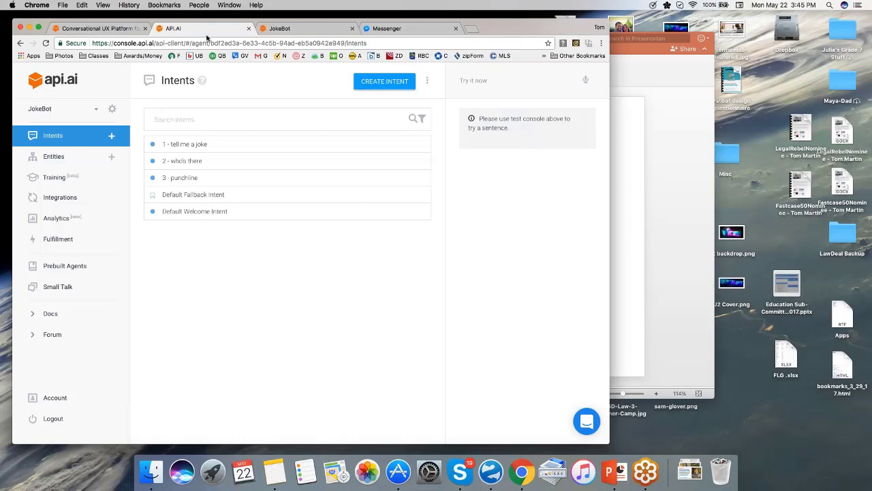
{"action": "left_click", "coordinate": [191, 180]}
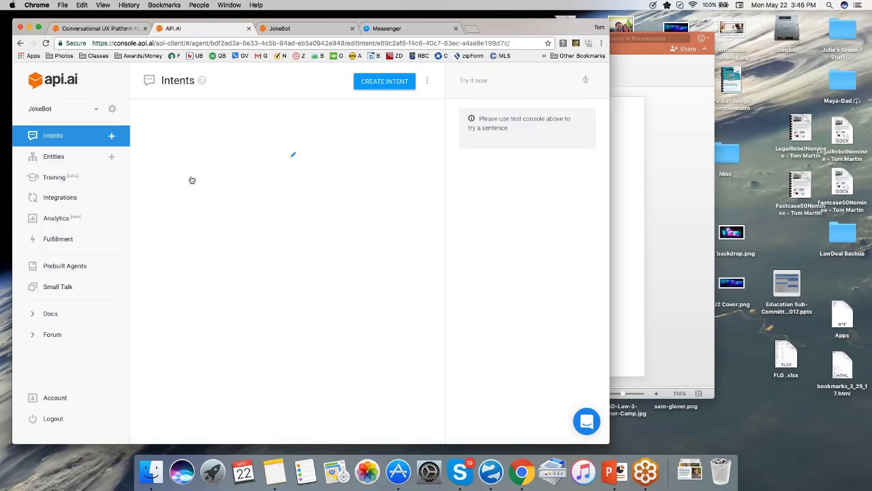
{"action": "scroll", "coordinate": [192, 179], "scroll_direction": "down", "scroll_amount": 2}
{"action": "scroll", "coordinate": [284, 273], "scroll_direction": "down", "scroll_amount": 2}
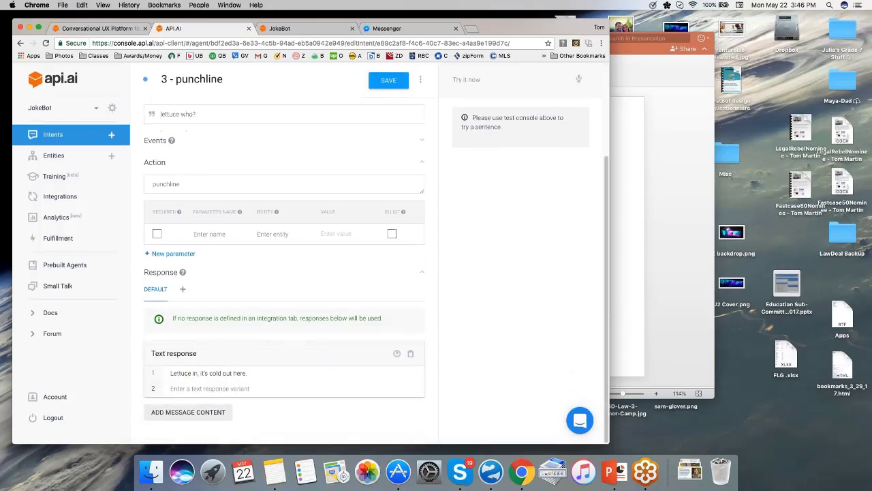
{"action": "scroll", "coordinate": [284, 272], "scroll_direction": "up", "scroll_amount": 3}
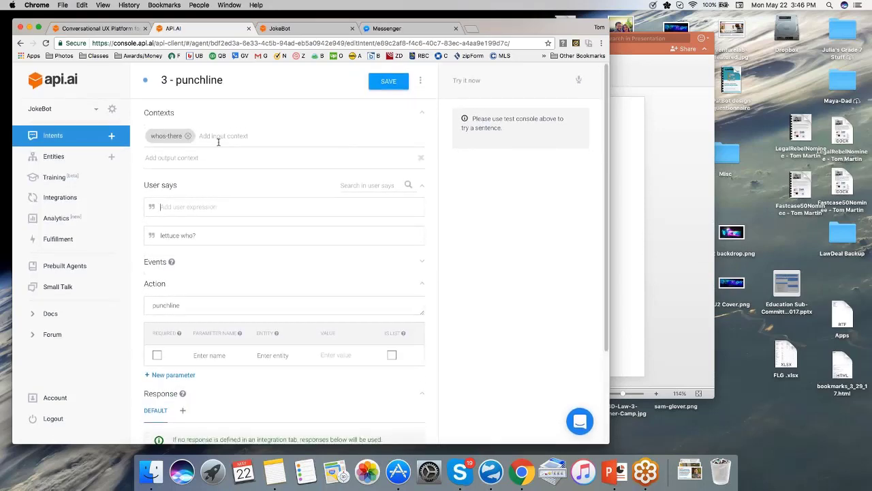
Step: Go back to the JokeBot web demo and review the conversation from its first message
{"action": "left_click", "coordinate": [297, 30]}
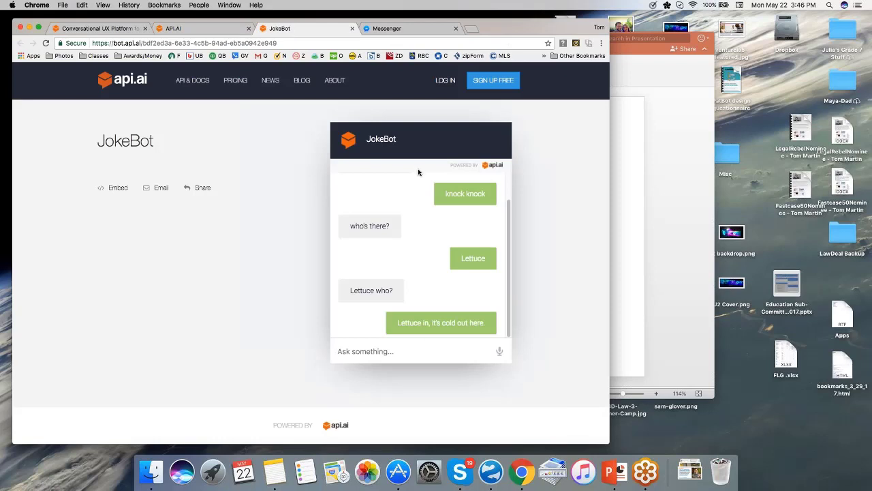
{"action": "scroll", "coordinate": [398, 198], "scroll_direction": "up", "scroll_amount": 2}
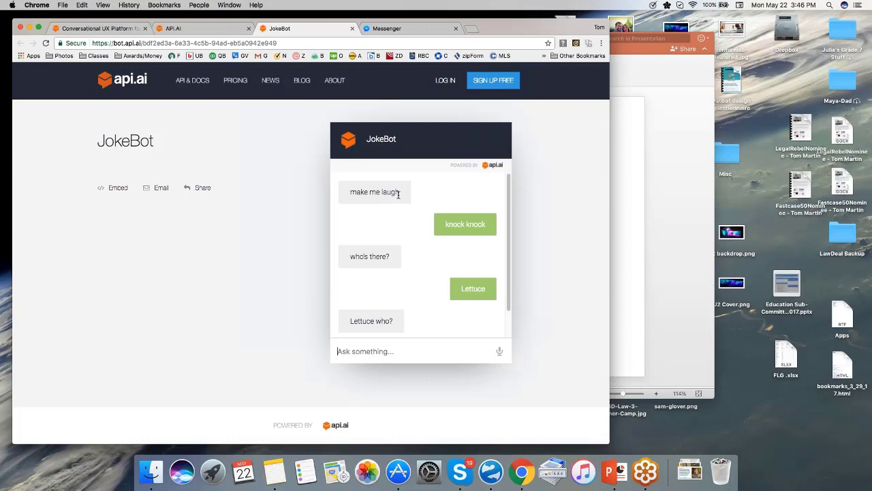
{"action": "left_click_drag", "start_coordinate": [448, 225], "coordinate": [484, 225]}
Step: Switch to Messenger, start the LawDroid conversation with Get Started and Lets start, and answer its name question with the first name
{"action": "left_click", "coordinate": [436, 29]}
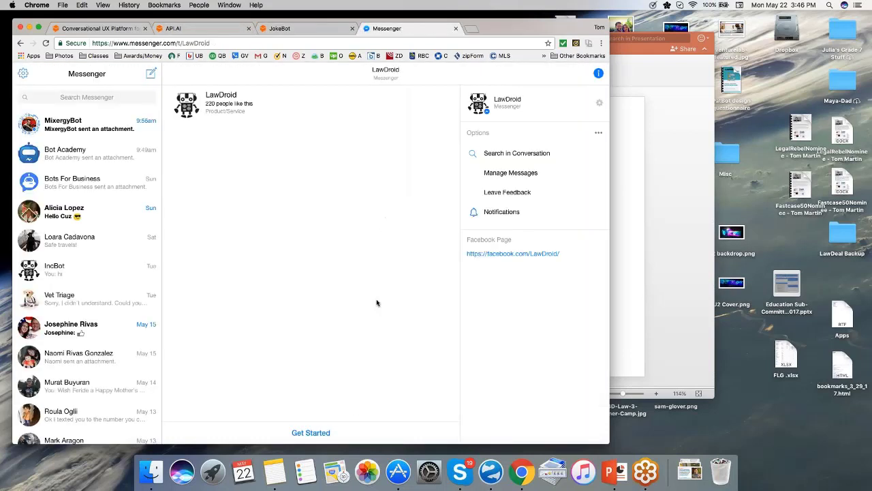
{"action": "left_click", "coordinate": [311, 433]}
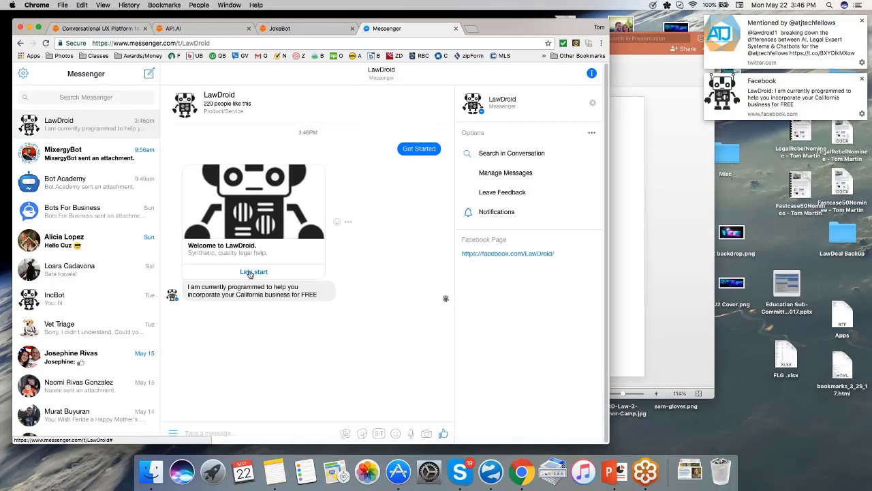
{"action": "left_click", "coordinate": [251, 273]}
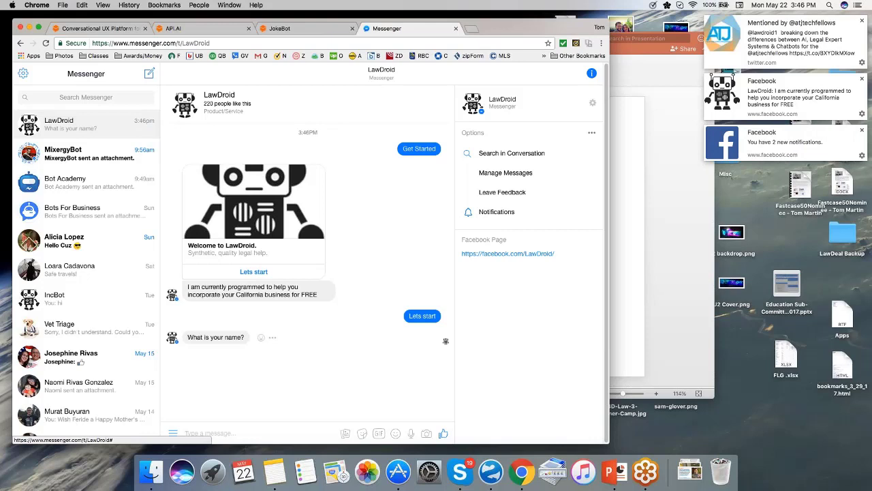
{"action": "left_click", "coordinate": [234, 429]}
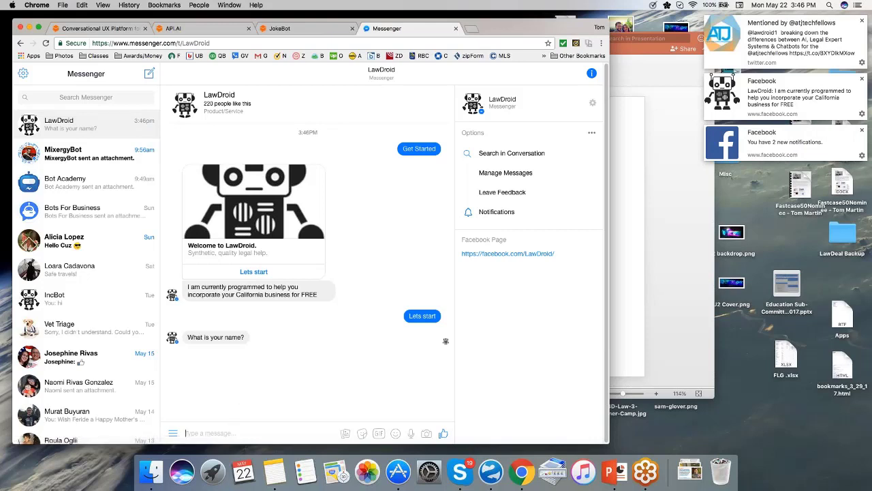
{"action": "type", "text": "Tom"}
{"action": "key", "text": "Return"}
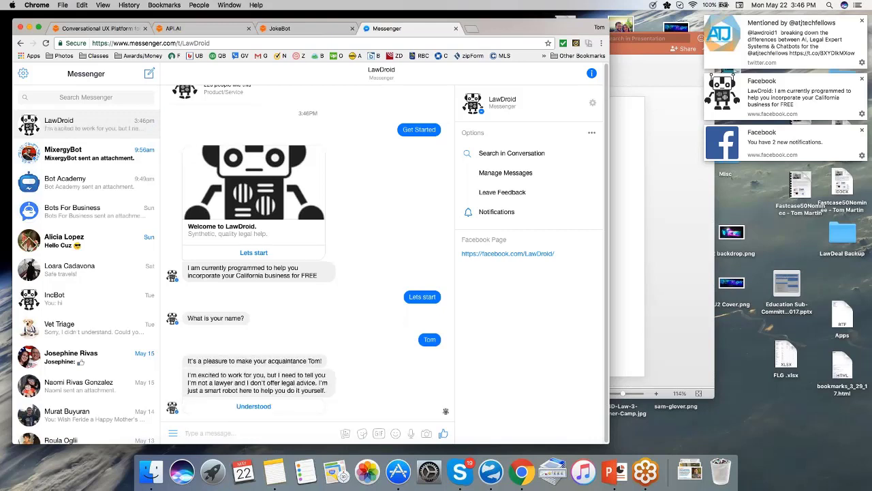
Step: Reply Understood and Okay to LawDroid's introduction, and answer No to the non-profit, bank, trust or professional corporation question
{"action": "left_click", "coordinate": [244, 406]}
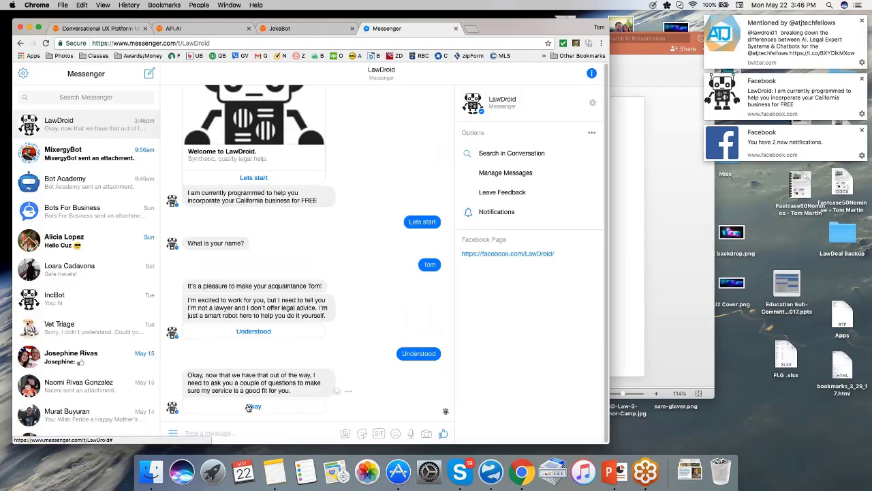
{"action": "left_click", "coordinate": [250, 407]}
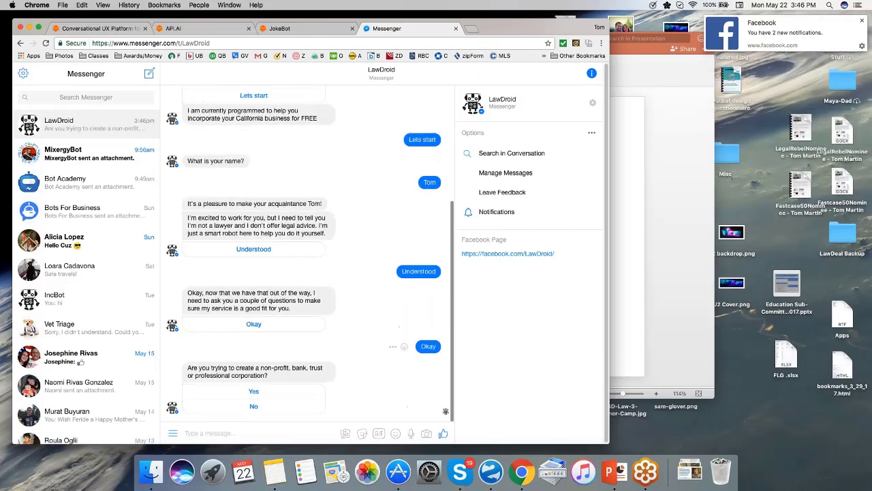
{"action": "left_click", "coordinate": [254, 407]}
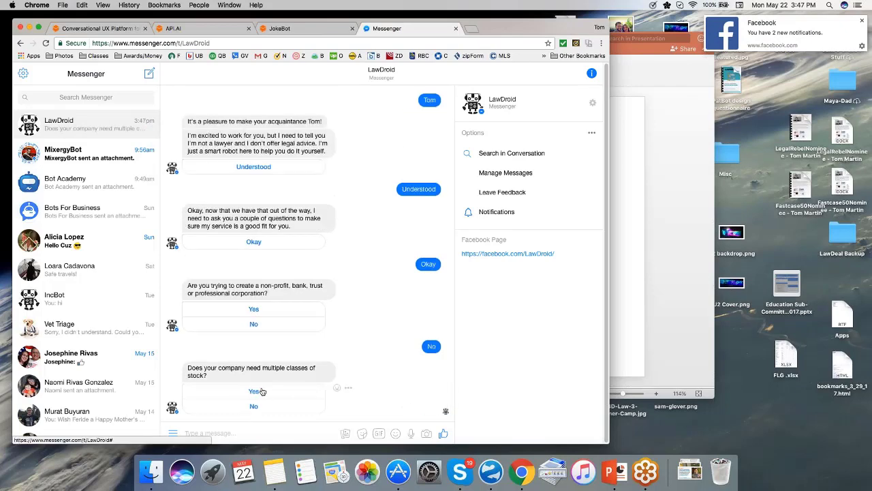
{"action": "scroll", "coordinate": [261, 392], "scroll_direction": "up", "scroll_amount": 5}
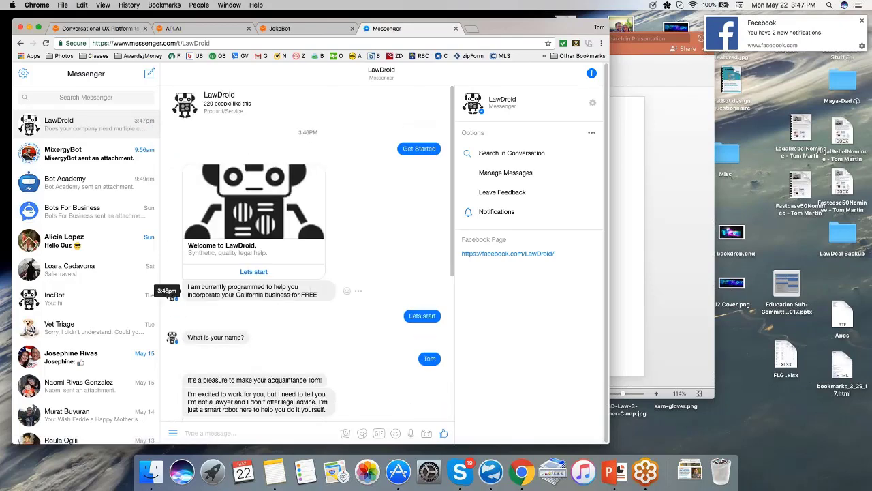
{"action": "scroll", "coordinate": [327, 364], "scroll_direction": "down", "scroll_amount": 3}
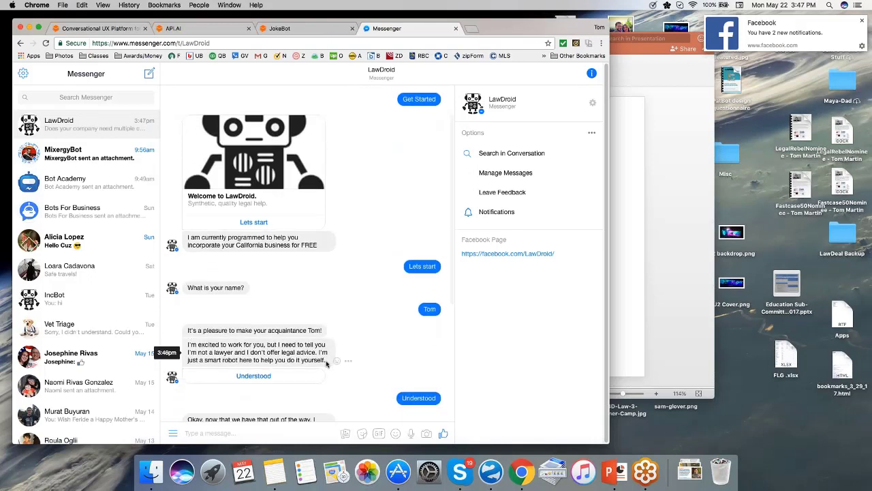
Step: Highlight LawDroid's message saying it is not a lawyer and offers no legal advice, and review the conversation through its latest question
{"action": "left_click_drag", "start_coordinate": [326, 361], "coordinate": [176, 342]}
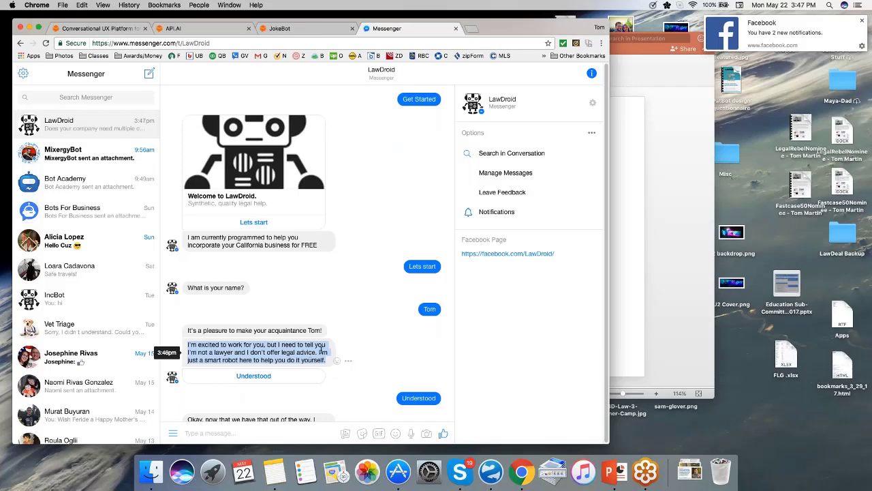
{"action": "scroll", "coordinate": [322, 351], "scroll_direction": "down", "scroll_amount": 6}
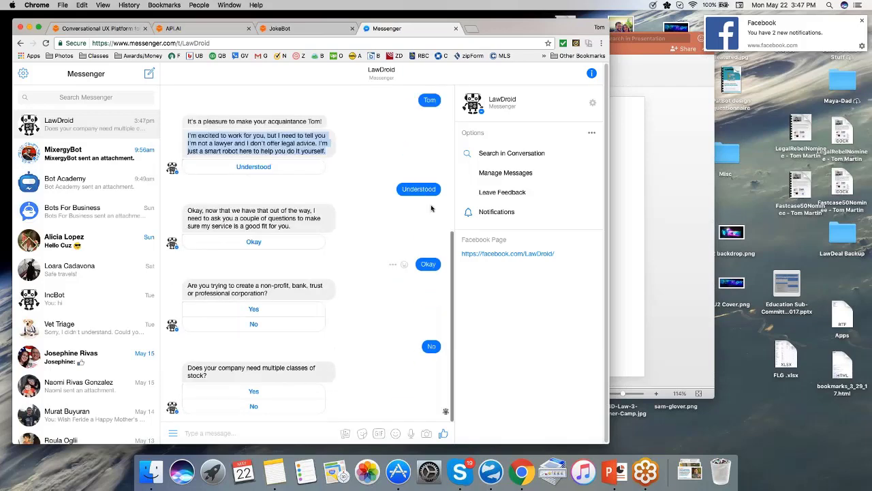
Step: Switch to the PowerPoint presentation, try playing the slide show from the first slide, and exit it
{"action": "left_click", "coordinate": [658, 121]}
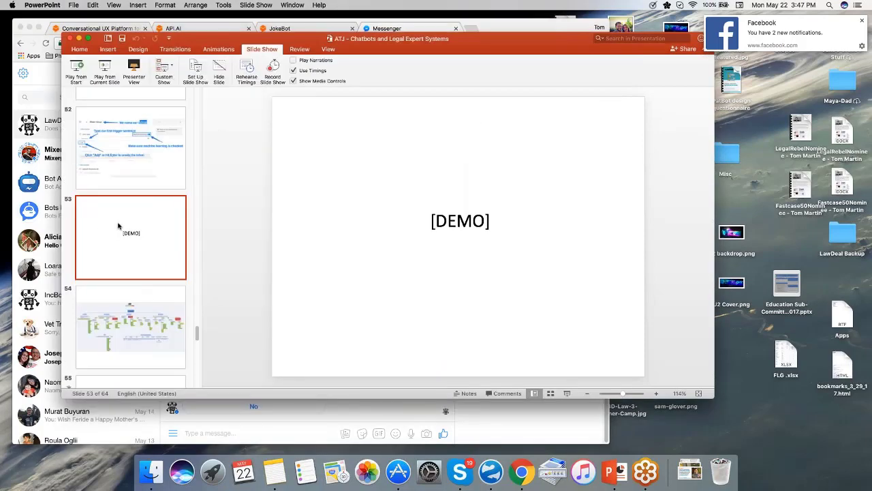
{"action": "left_click", "coordinate": [84, 67]}
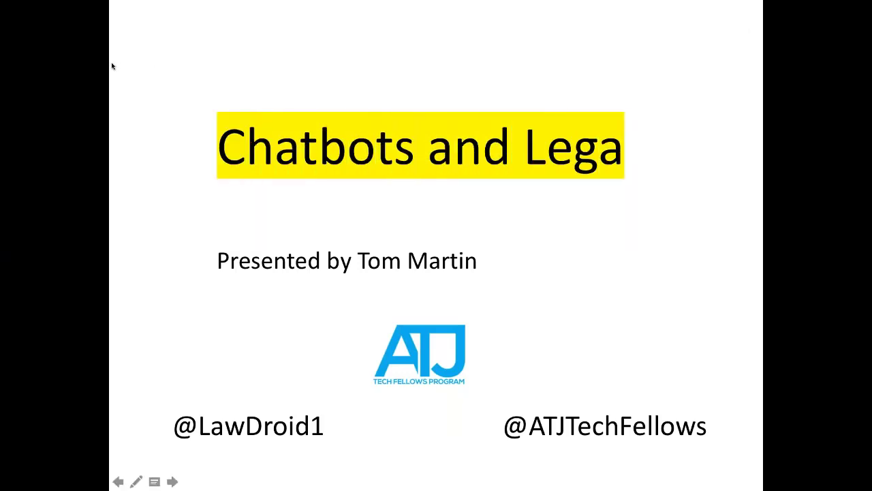
{"action": "key", "text": "Escape"}
Step: Select slide 53, the [DEMO] slide, in the presentation
{"action": "scroll", "coordinate": [189, 227], "scroll_direction": "down", "scroll_amount": 5}
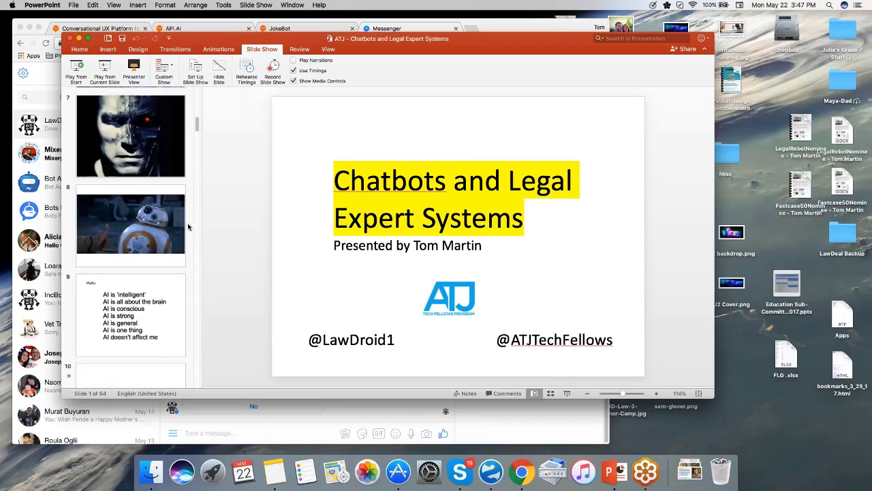
{"action": "scroll", "coordinate": [189, 227], "scroll_direction": "down", "scroll_amount": 20}
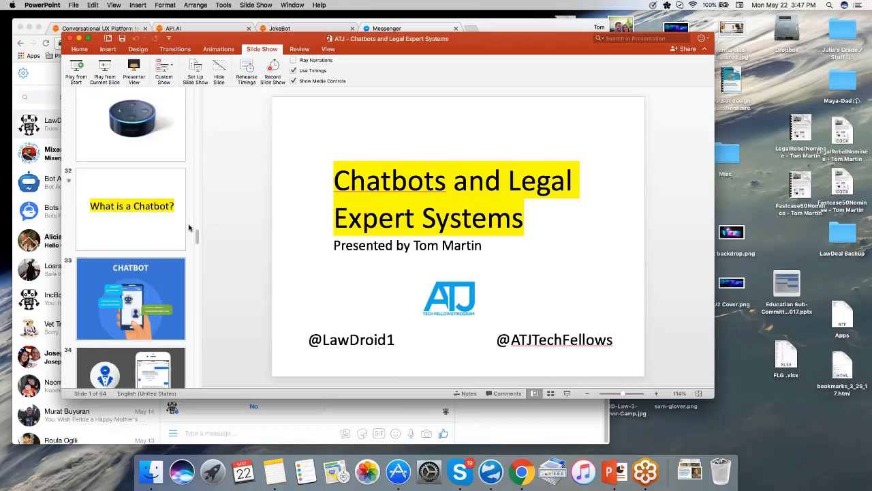
{"action": "scroll", "coordinate": [188, 226], "scroll_direction": "down", "scroll_amount": 15}
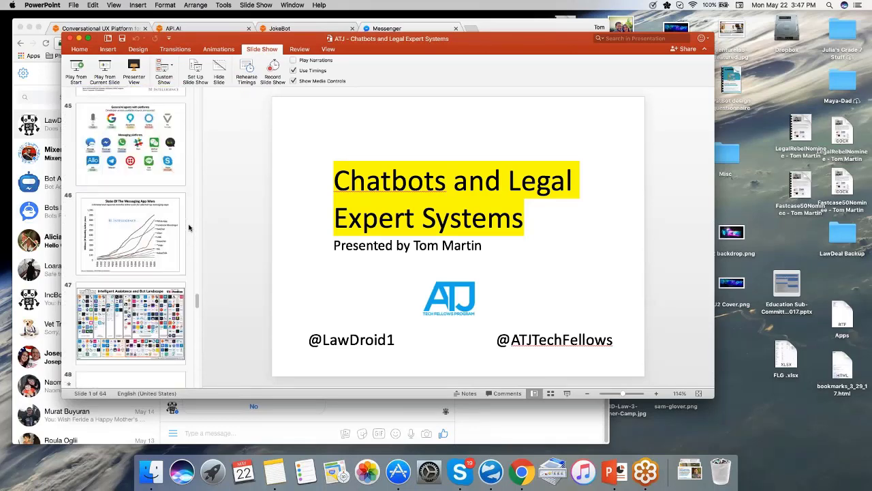
{"action": "scroll", "coordinate": [189, 227], "scroll_direction": "down", "scroll_amount": 6}
{"action": "left_click", "coordinate": [120, 345]}
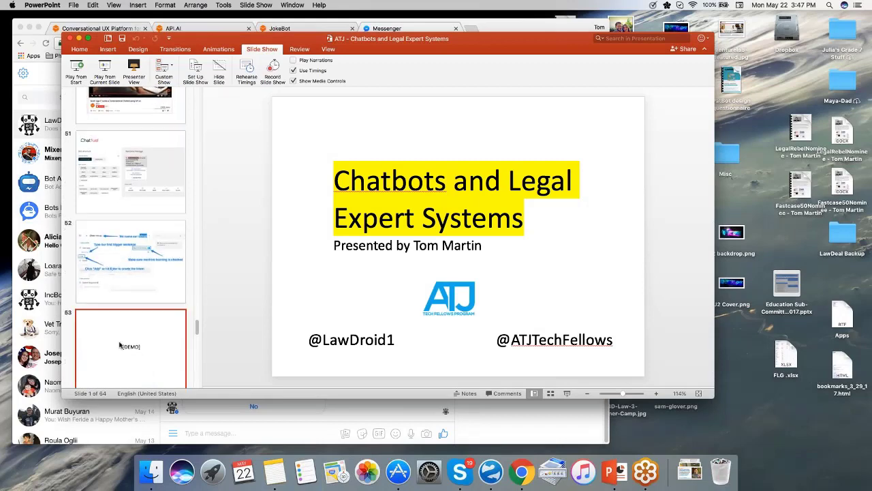